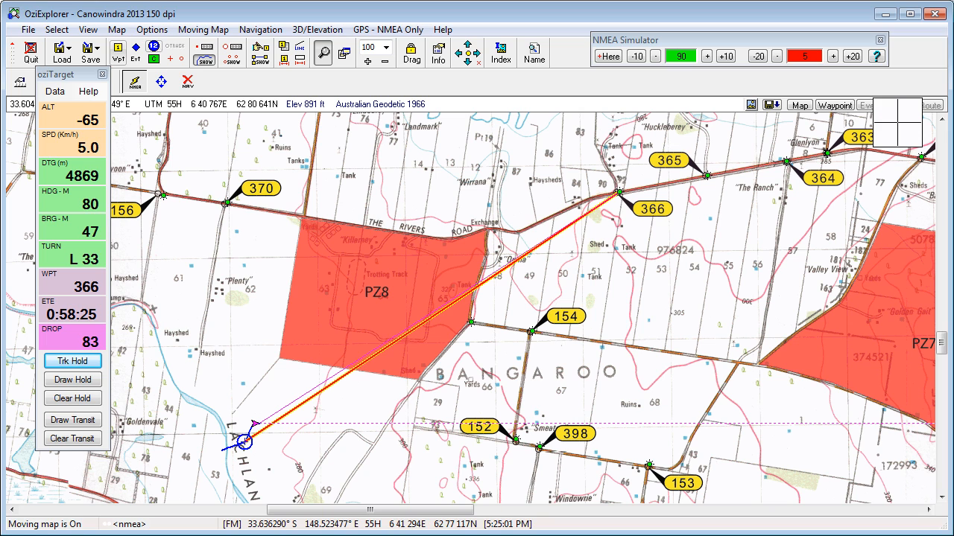
- Open the oziTarget settings, review the flight wind steps and buffer options, and close them without changes
click(88, 90)
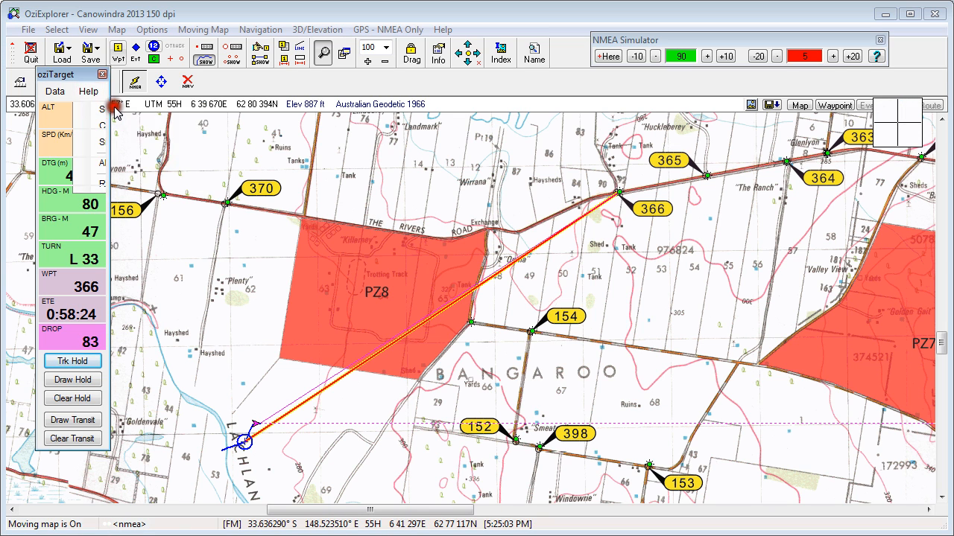
click(116, 110)
drag(173, 104, 157, 45)
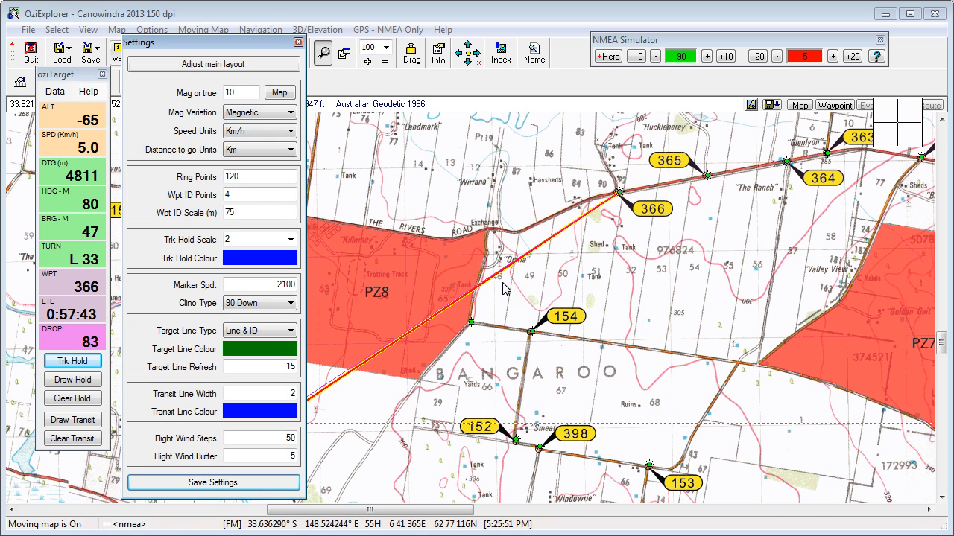
click(298, 41)
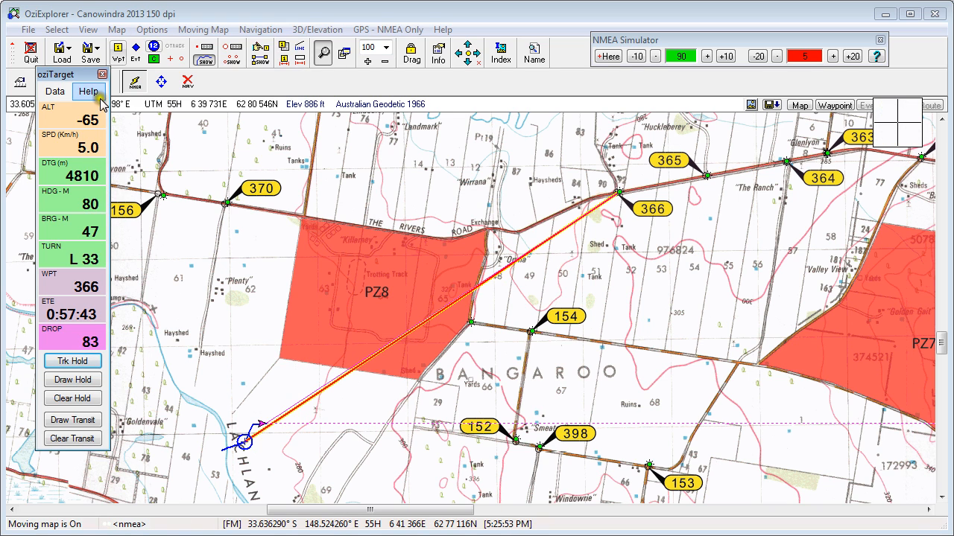
- Open the FlightWinds window and move it up beside the oziTarget panel
click(53, 90)
click(64, 192)
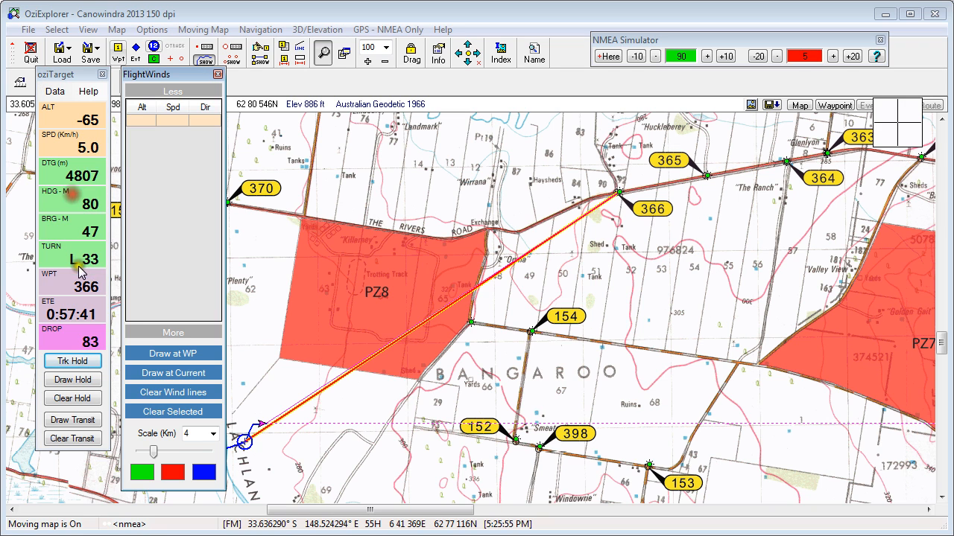
drag(160, 73, 155, 50)
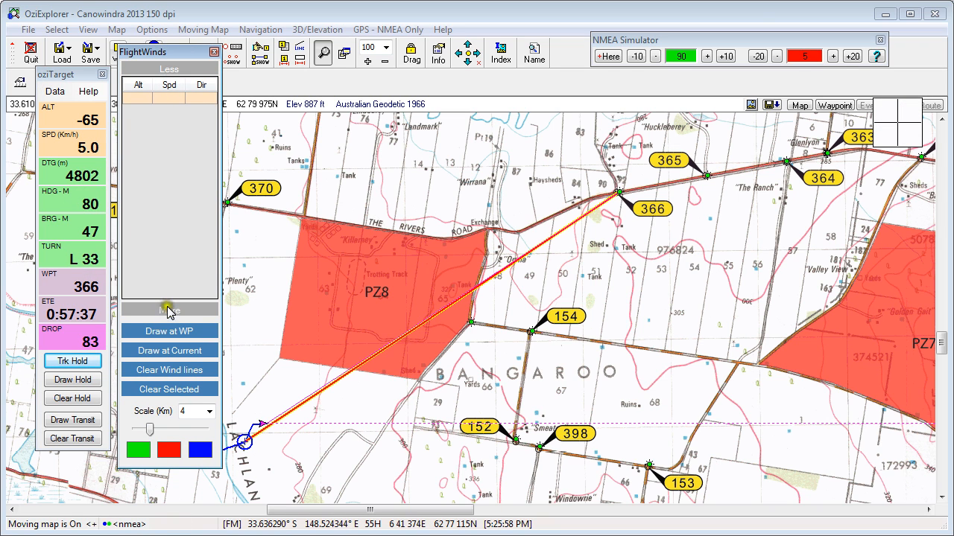
- Shorten the wind list in the FlightWinds window and reposition the window beside the oziTarget panel
click(170, 72)
click(164, 273)
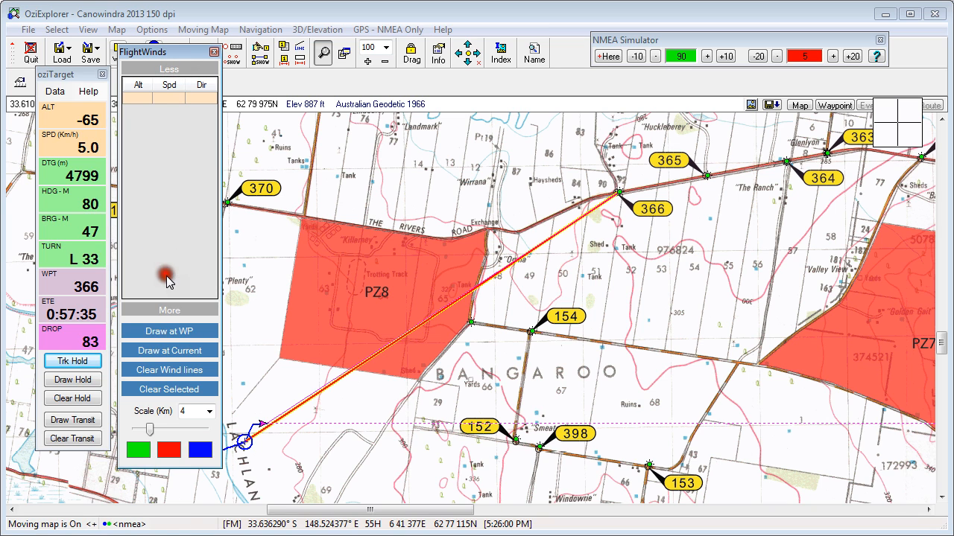
click(174, 70)
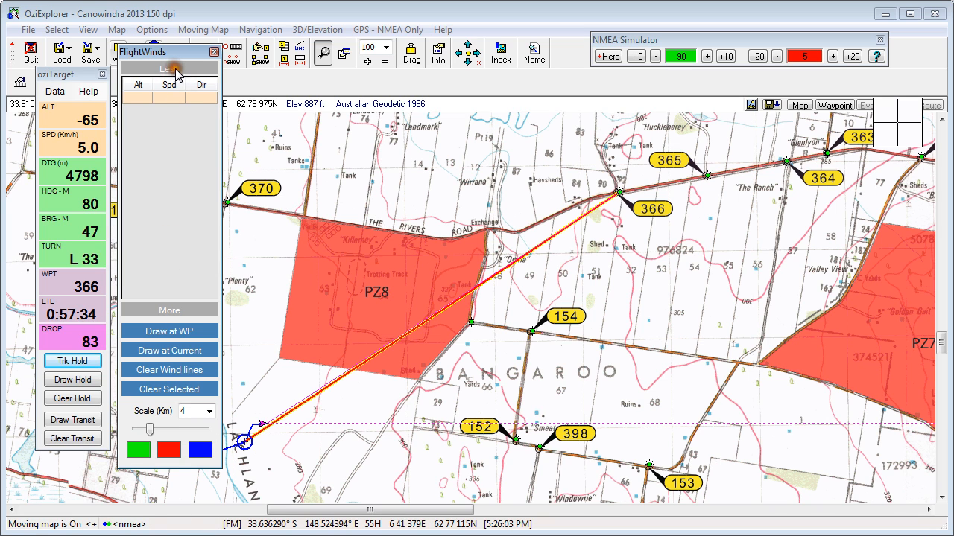
drag(174, 51, 172, 71)
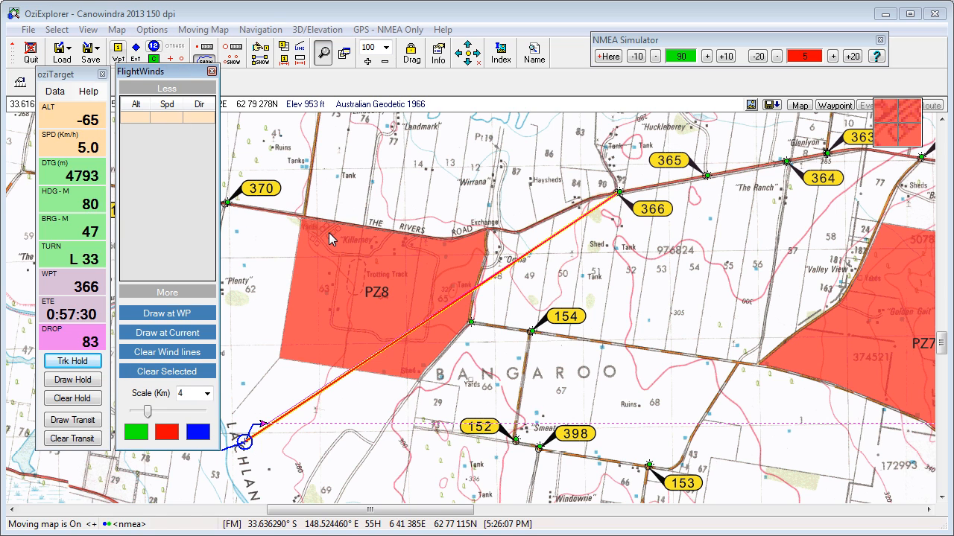
click(212, 311)
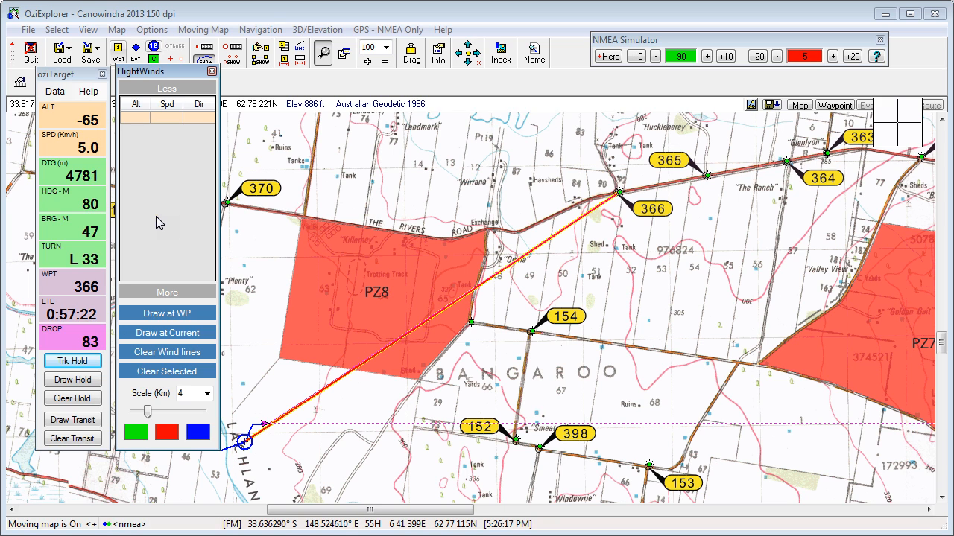
click(142, 201)
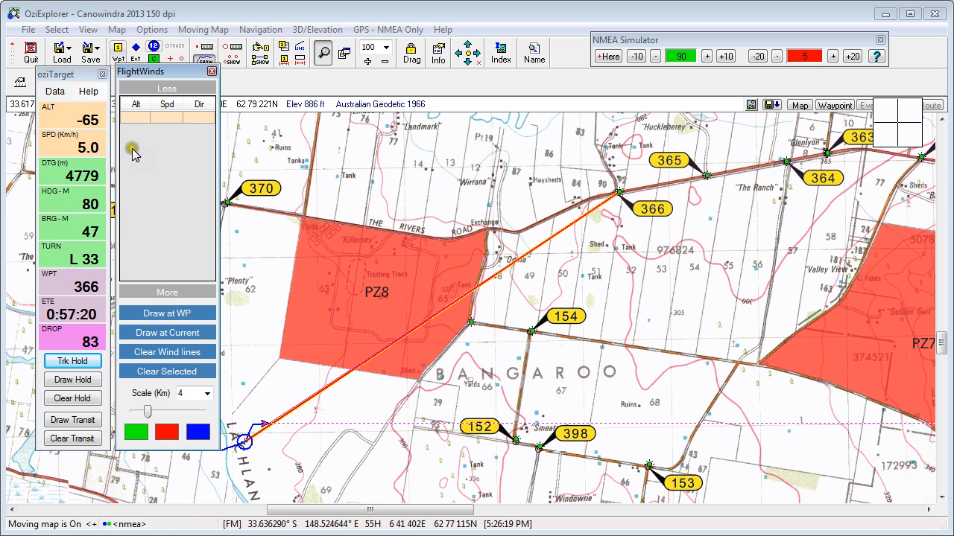
- Turn on simulator mode, set the rate of climb to 200 and start a simulated climb
click(89, 91)
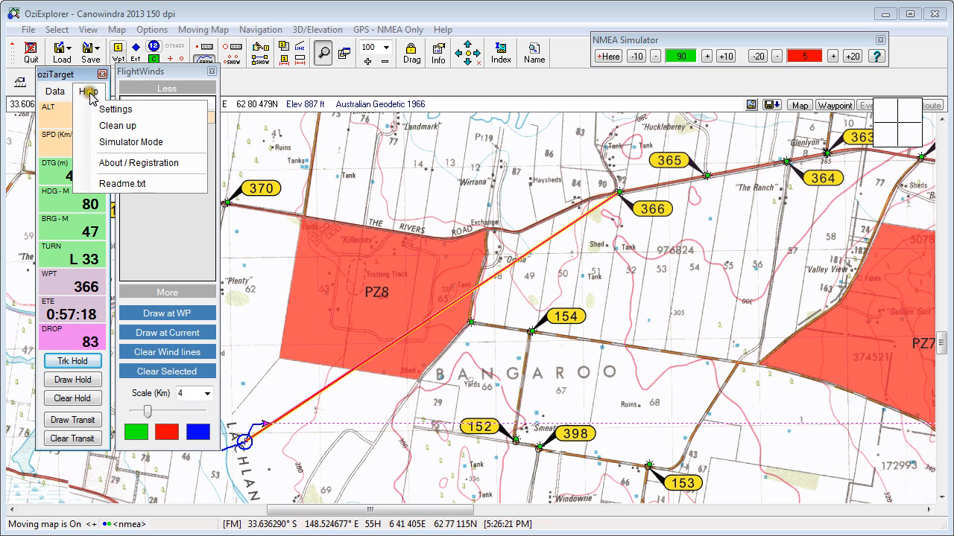
click(120, 141)
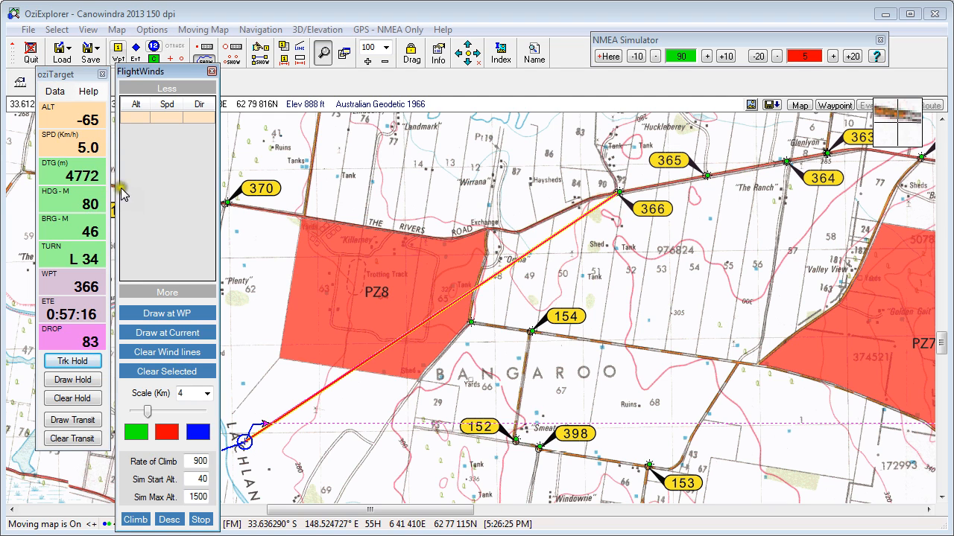
drag(149, 81, 160, 43)
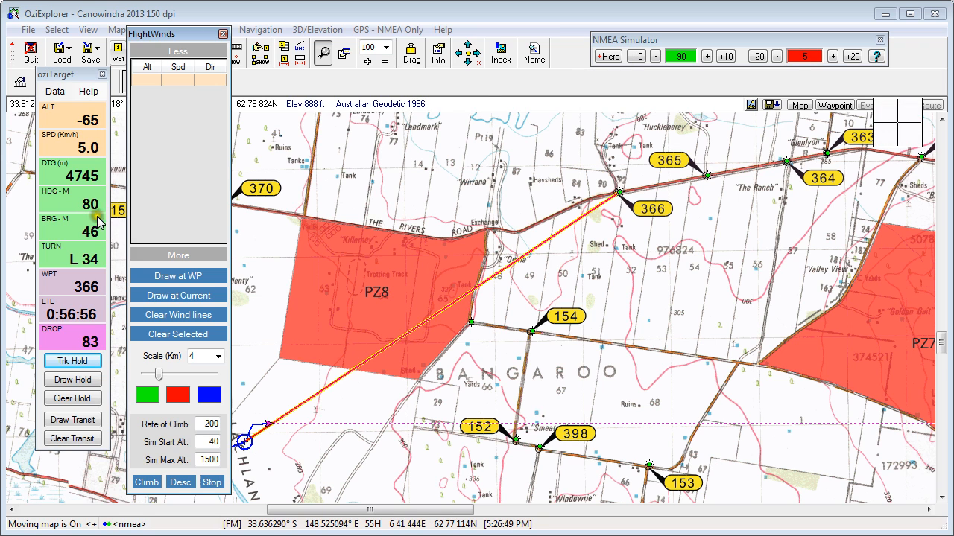
click(143, 485)
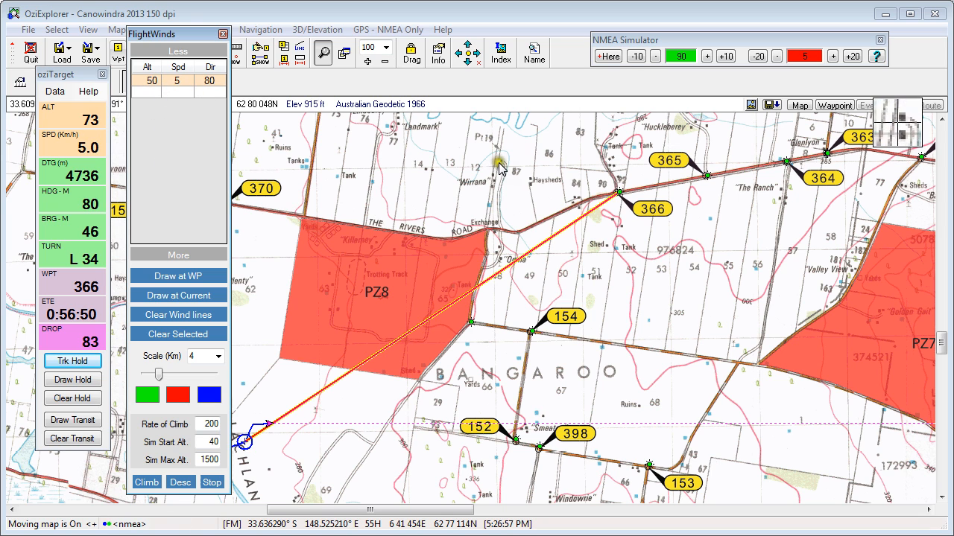
- Lower the NMEA Simulator heading in 10-degree steps to 30 to record winds during the climb, and stop the simulation
click(637, 57)
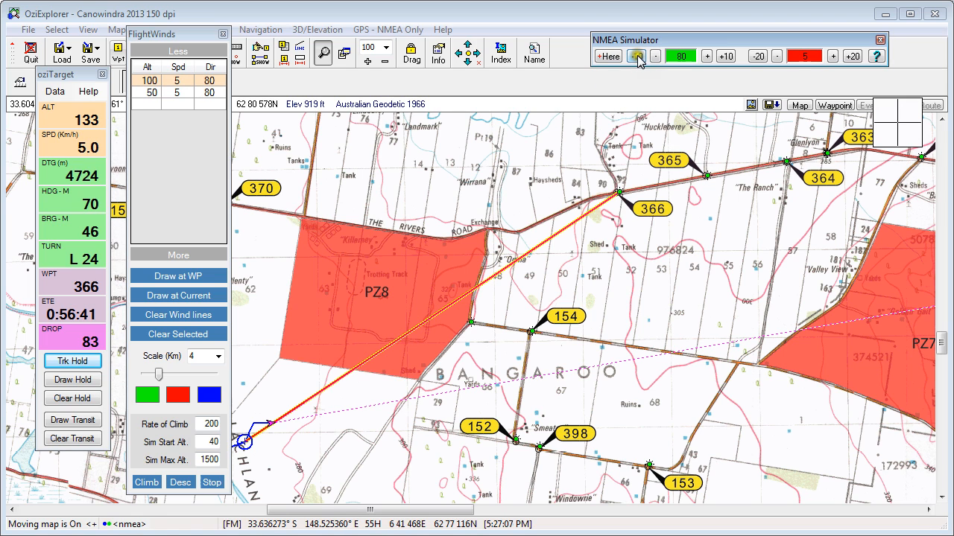
click(642, 60)
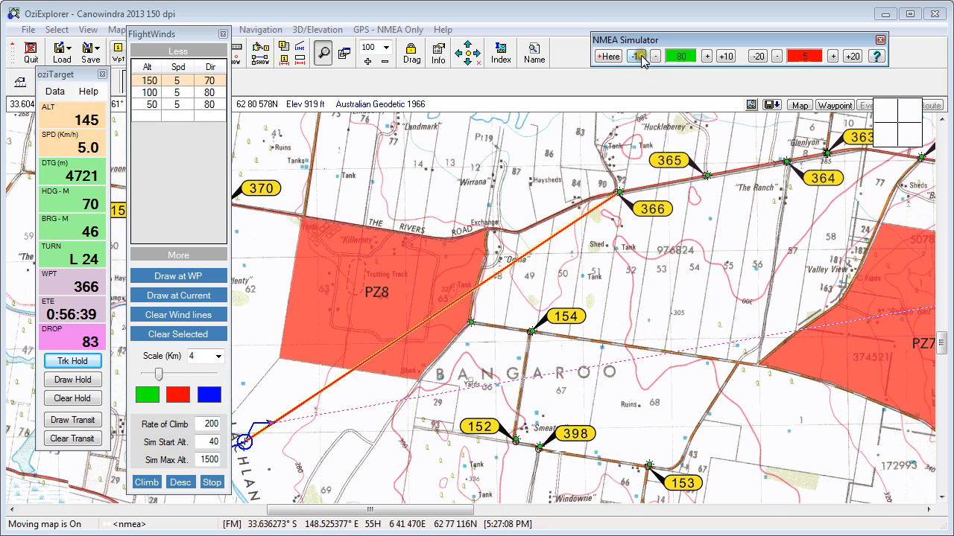
click(639, 60)
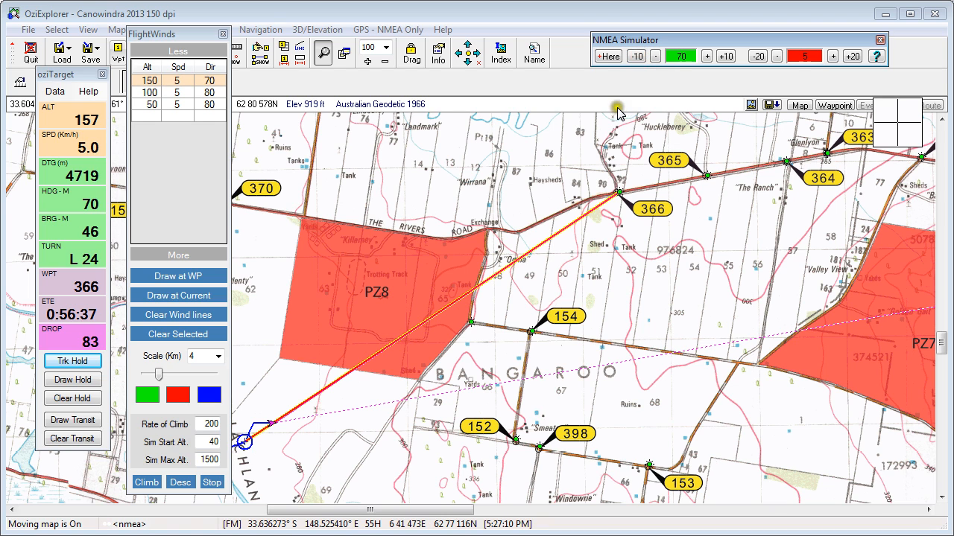
click(639, 59)
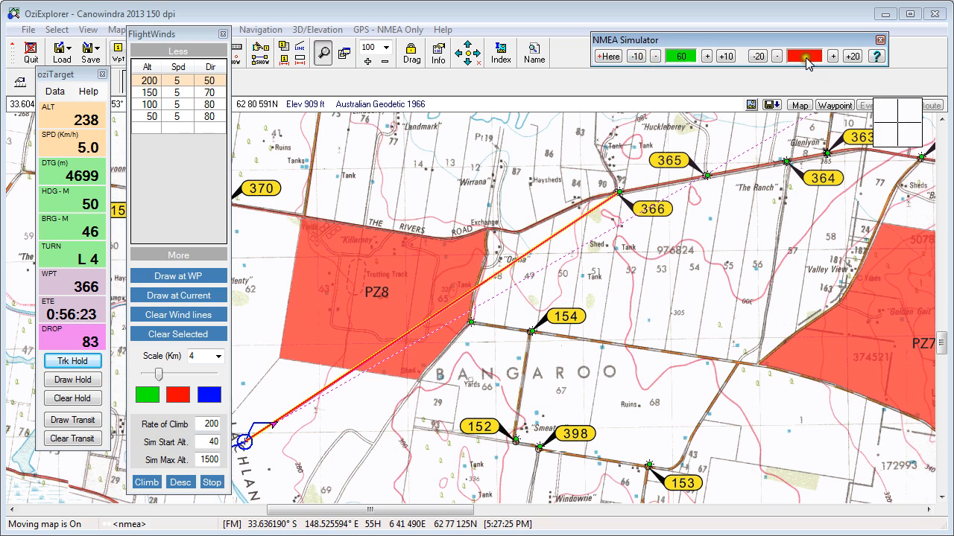
click(639, 57)
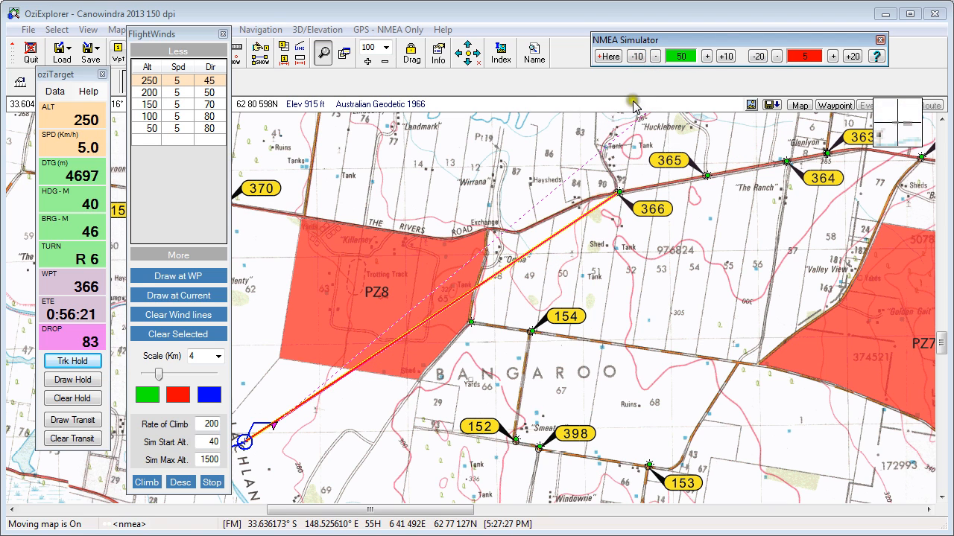
click(641, 57)
click(641, 57)
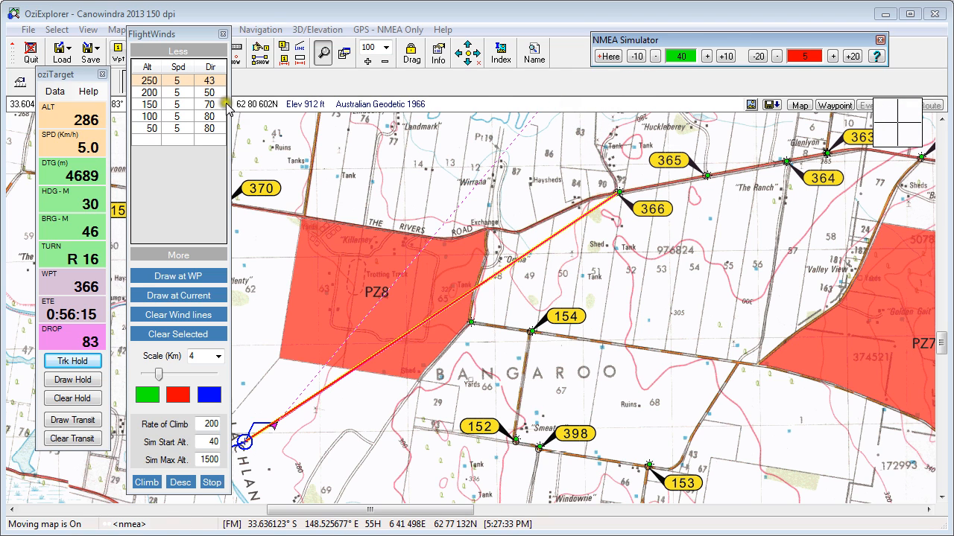
click(635, 56)
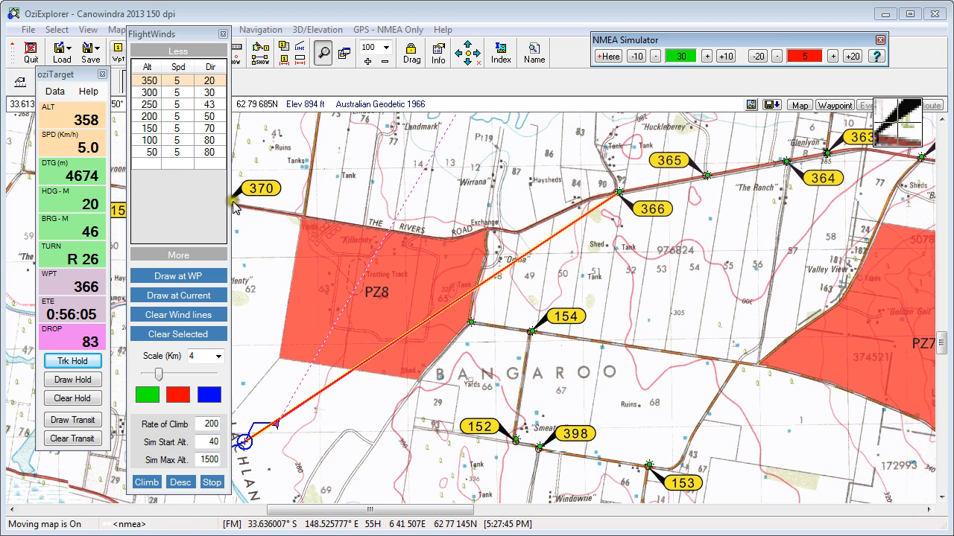
click(211, 482)
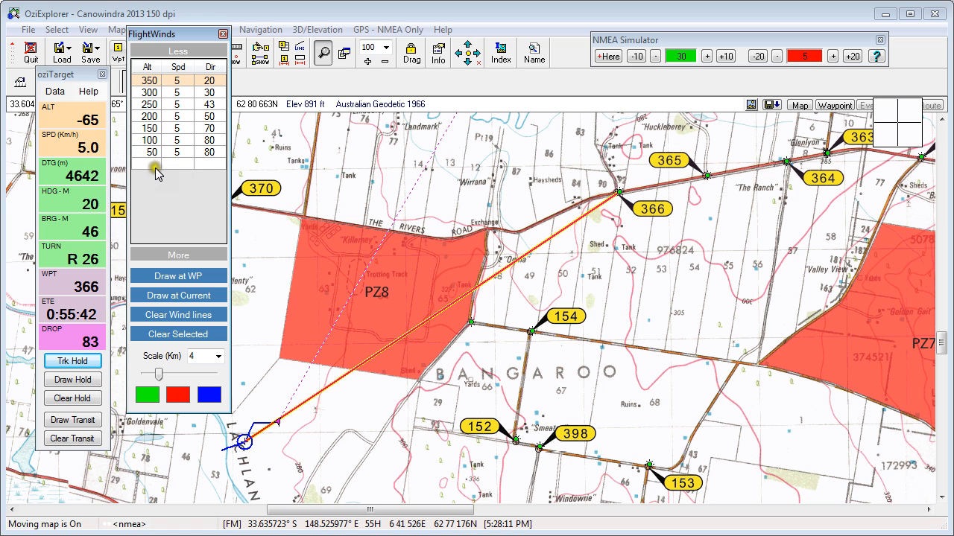
- Select the wind recorded at altitude 100 and draw its wind line through waypoint 366
click(148, 140)
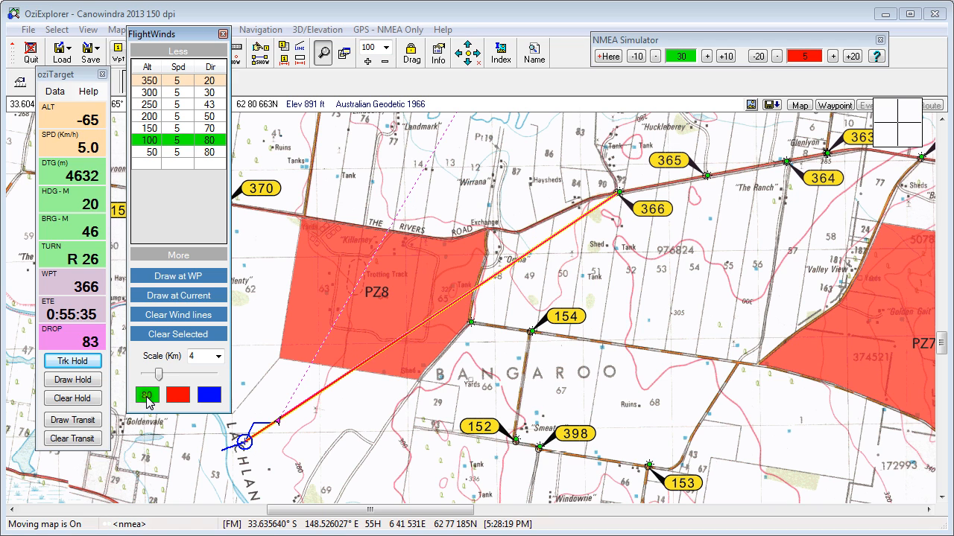
click(186, 275)
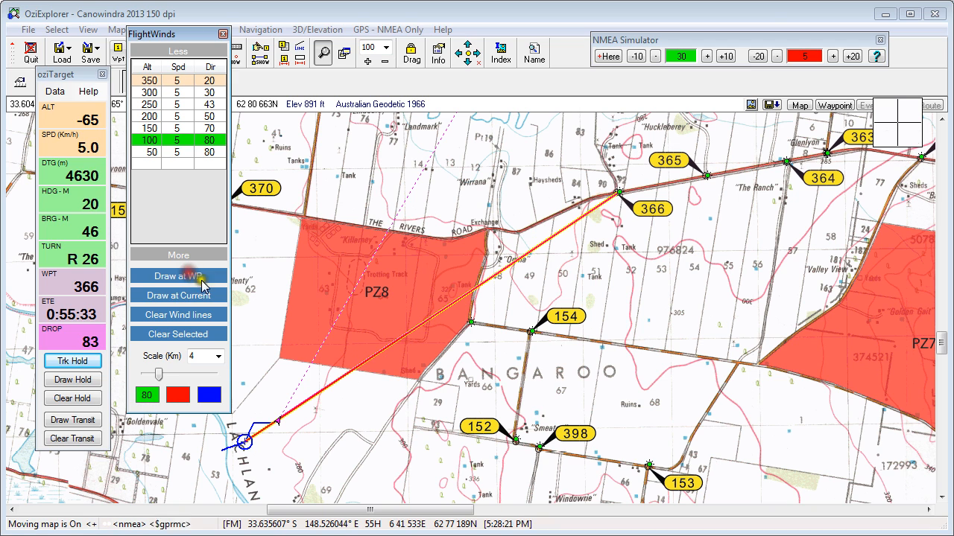
click(641, 205)
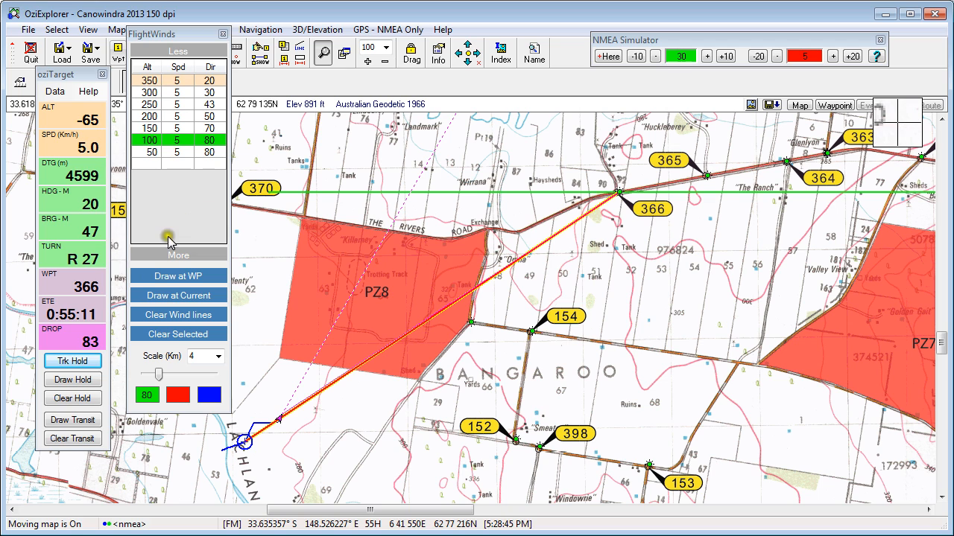
- Add the altitude 300 wind to the selection and draw both wind lines, first at the current position and again at waypoint 366
click(149, 94)
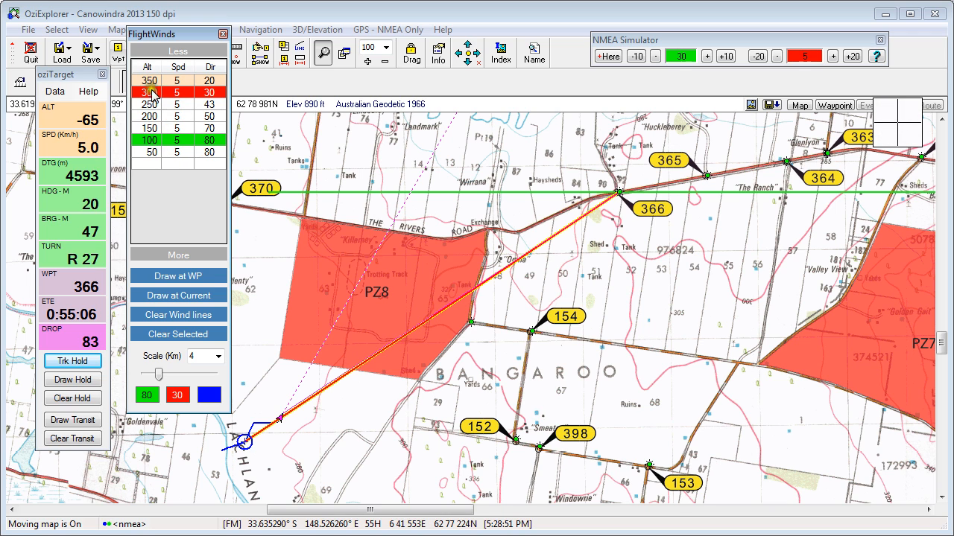
click(179, 296)
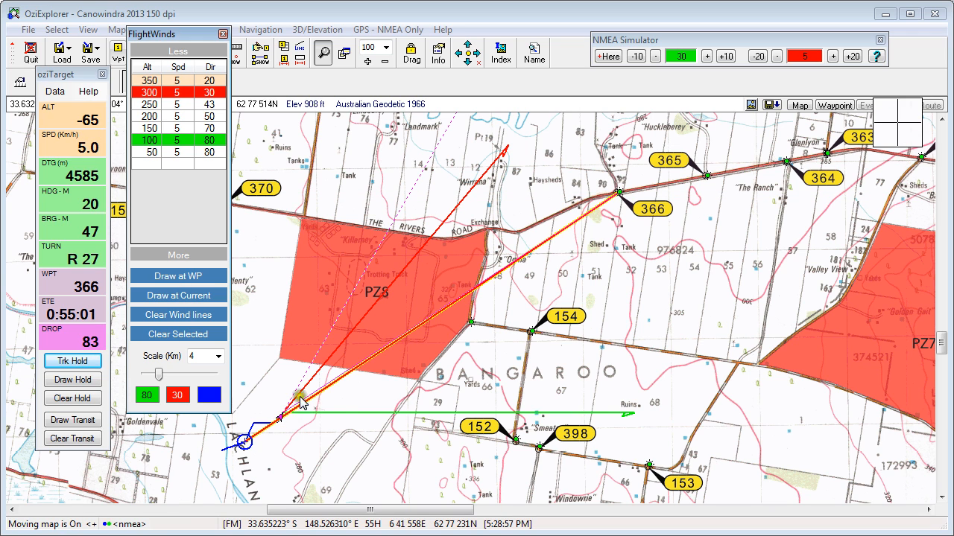
click(195, 277)
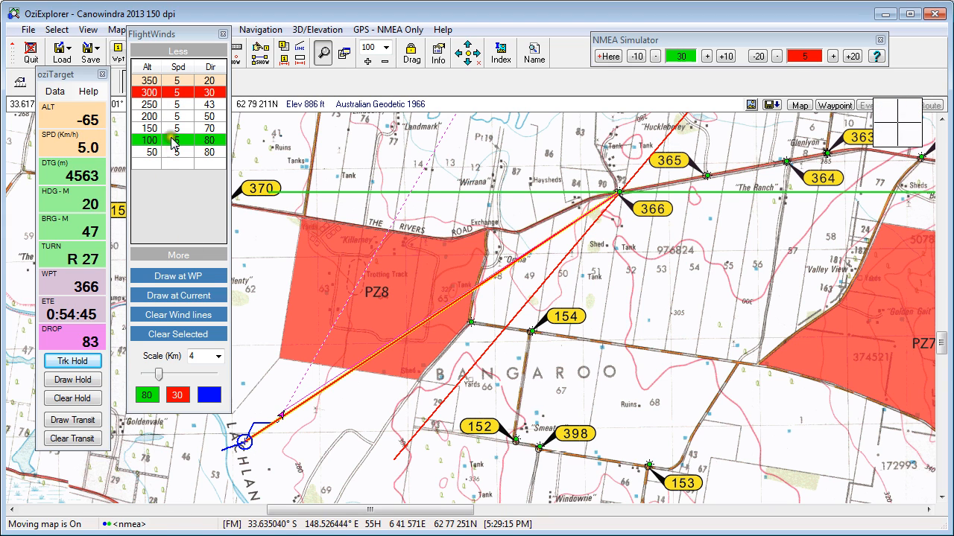
- Replace the altitude 300 wind with the altitude 250 wind in the selection and draw the wind lines at the current position
click(146, 92)
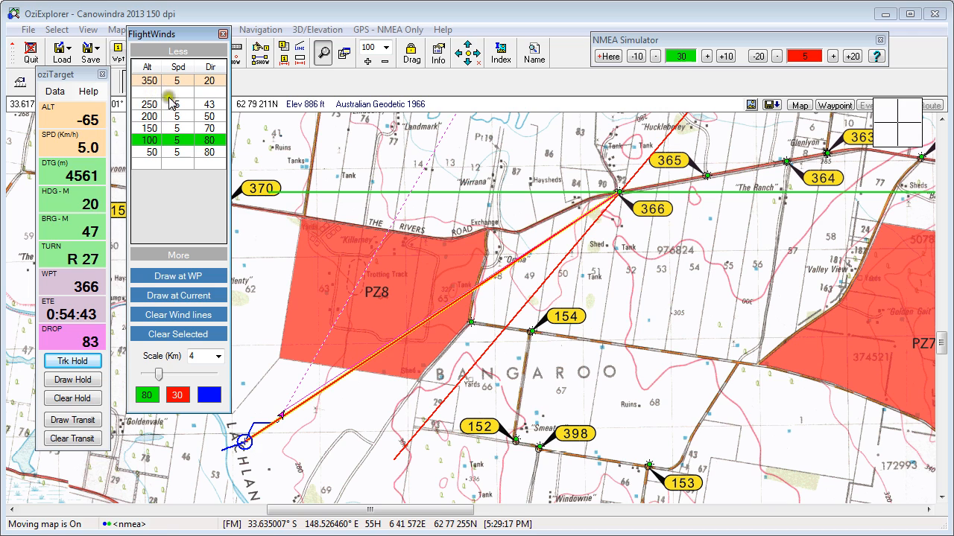
click(151, 106)
click(151, 203)
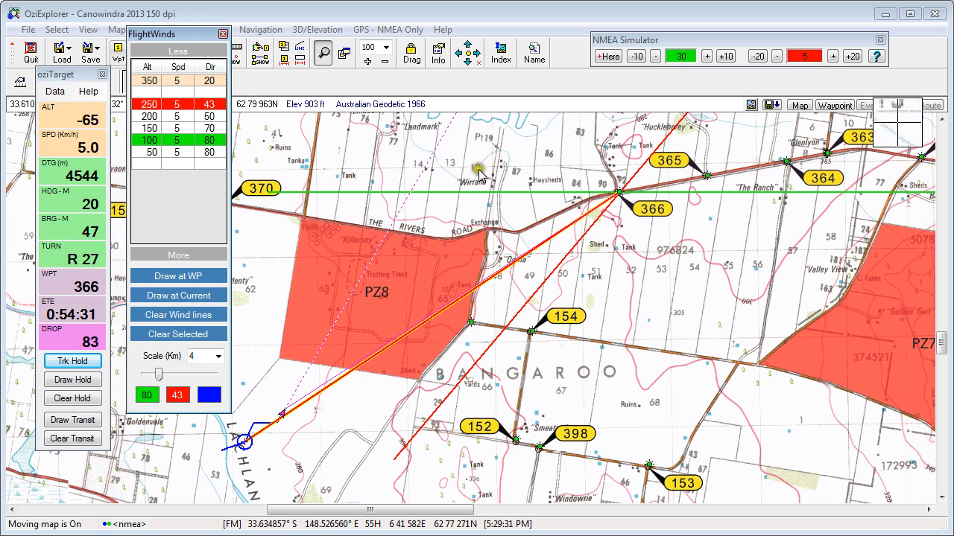
click(178, 295)
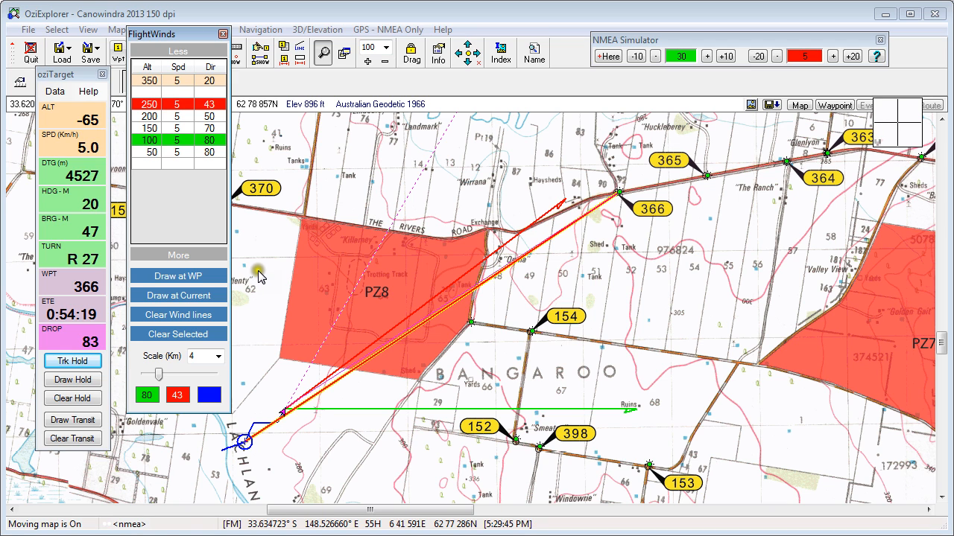
drag(181, 36, 170, 64)
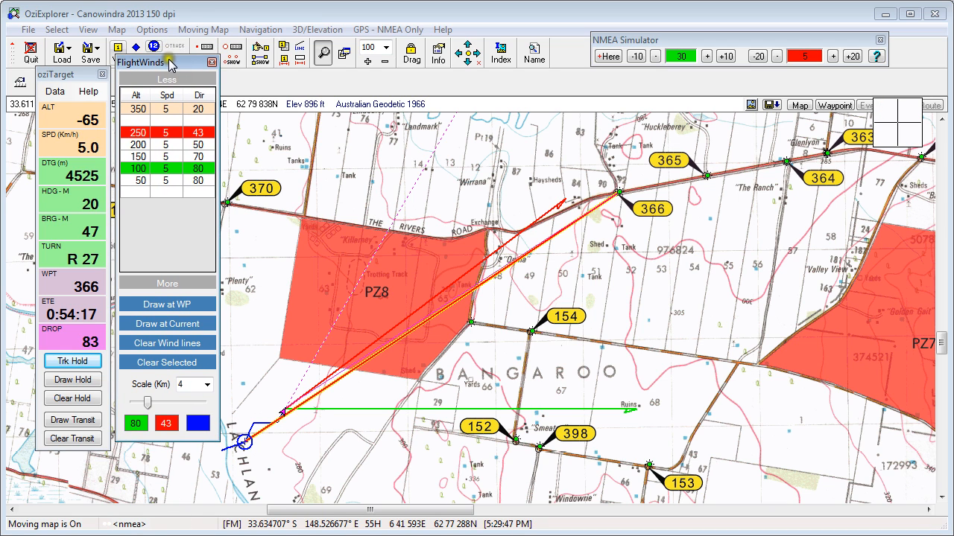